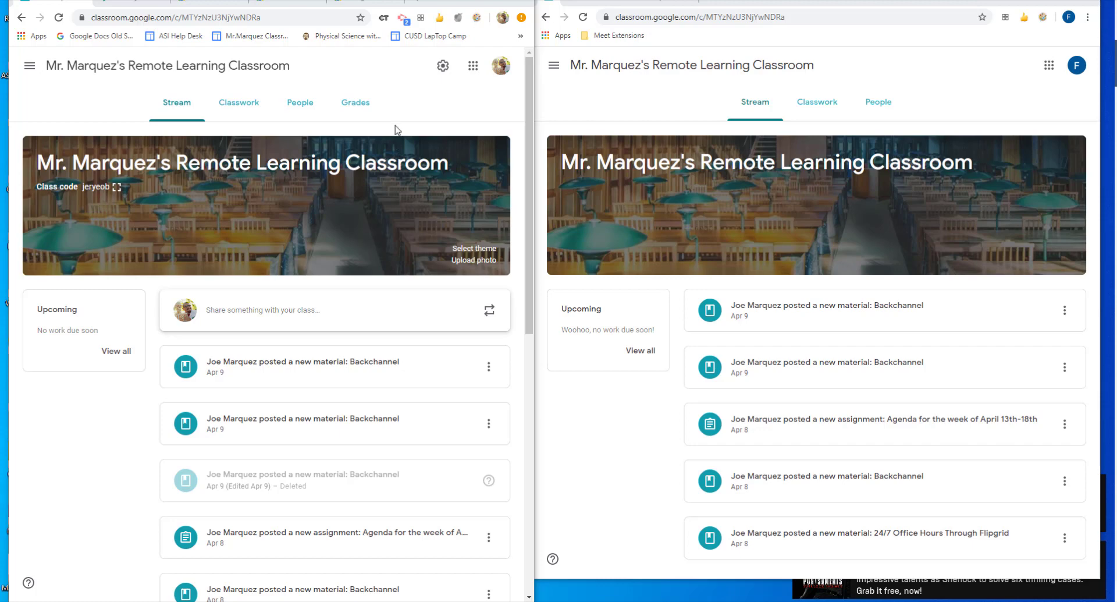
- Make the class Meet link visible to students in the teacher's class settings and save the change
left_click(439, 70)
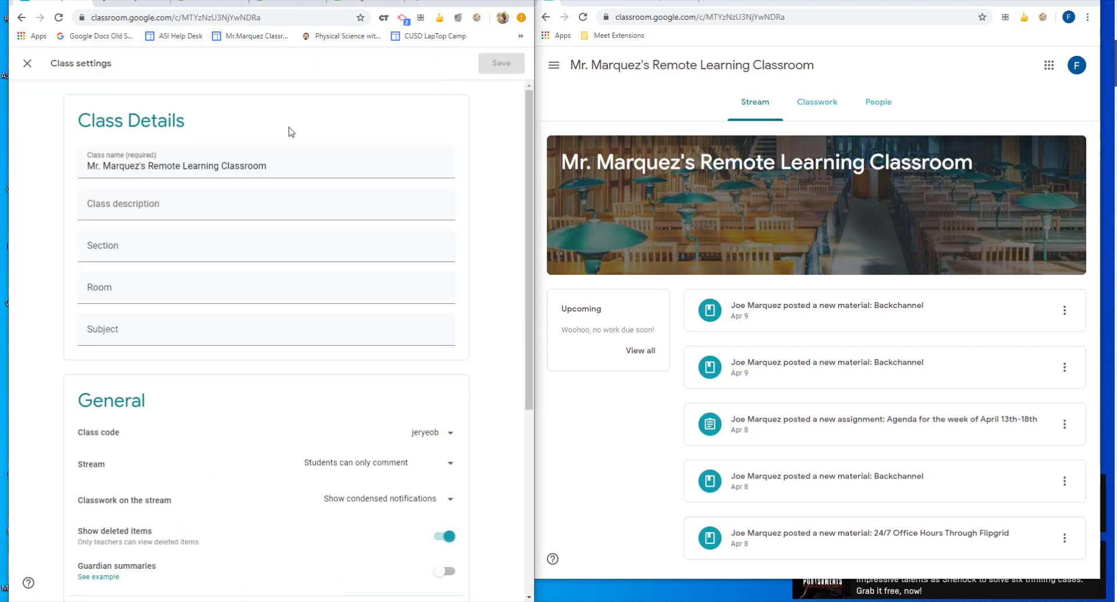
scroll(294, 134, "down", 5)
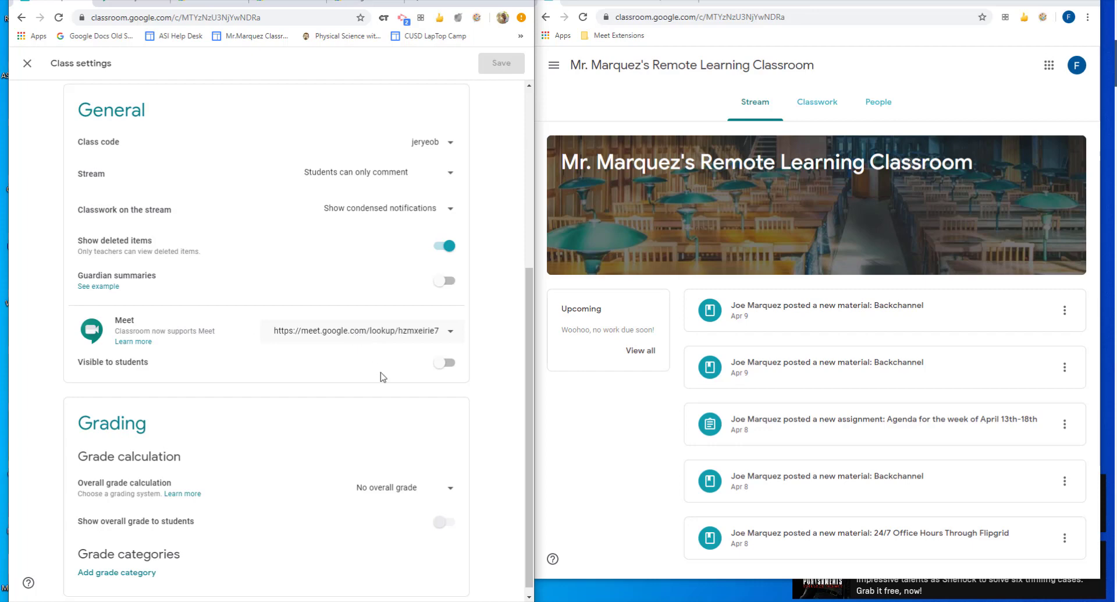
left_click(445, 363)
left_click(494, 67)
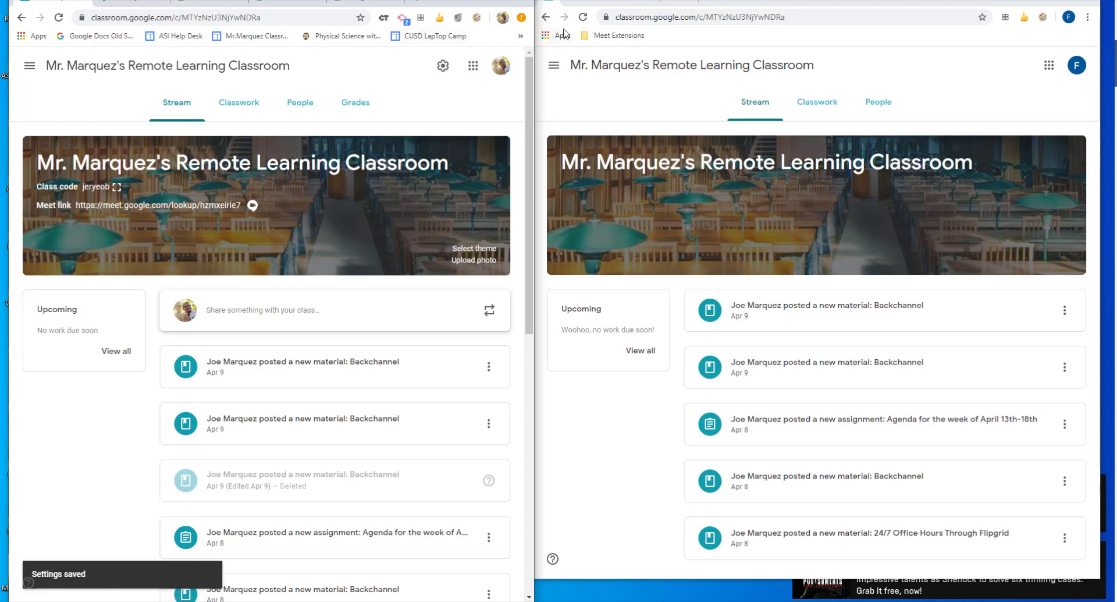
- Reload the student's class page, try its Meet link before the teacher has joined, and return to the class stream
left_click(583, 17)
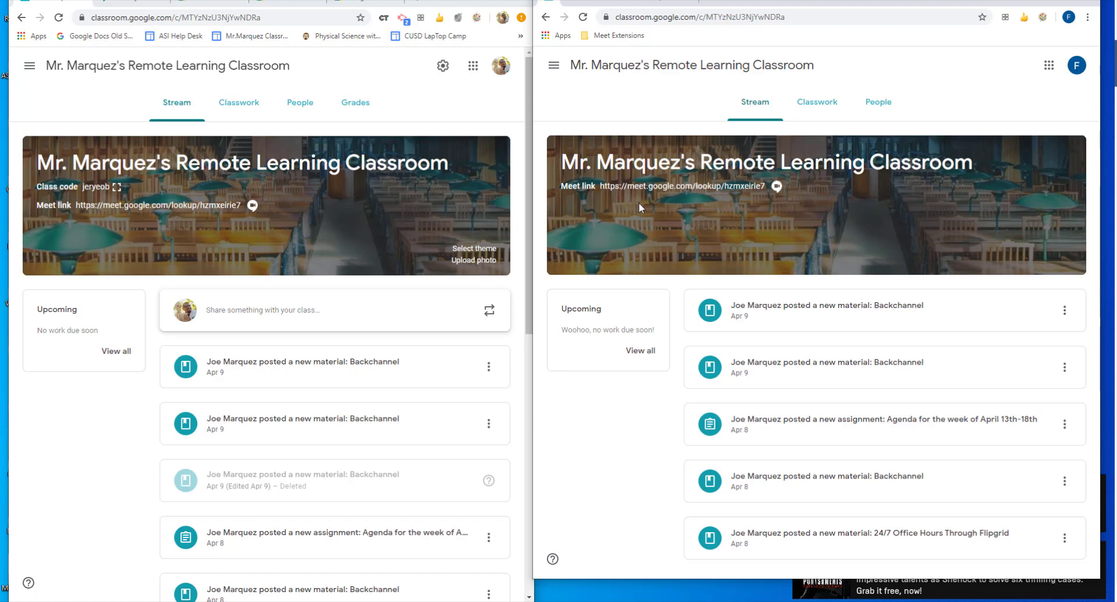
left_click(693, 185)
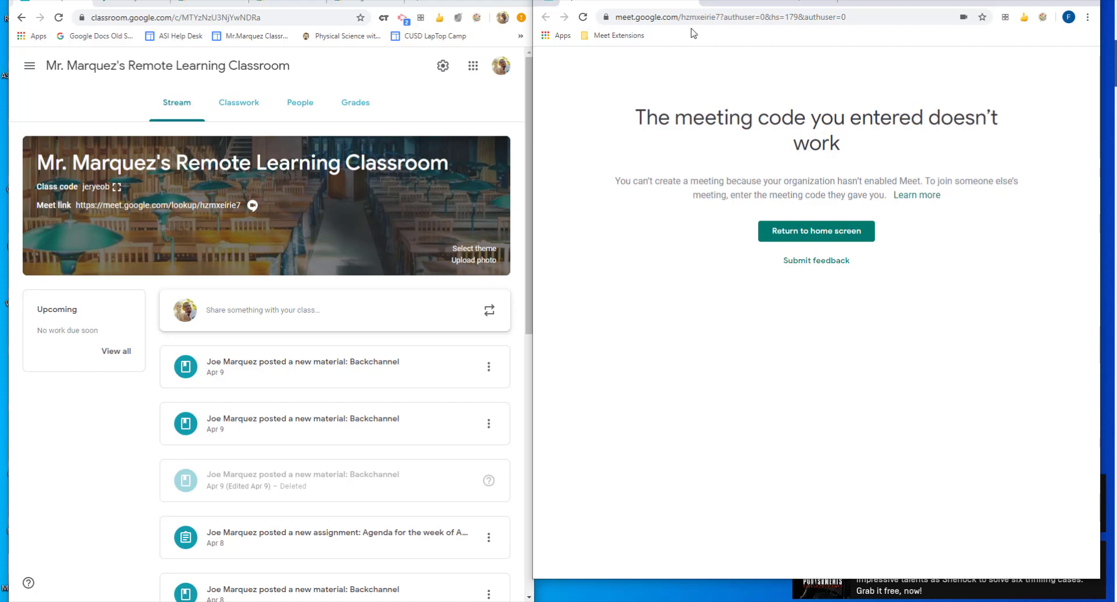
key("alt+Left")
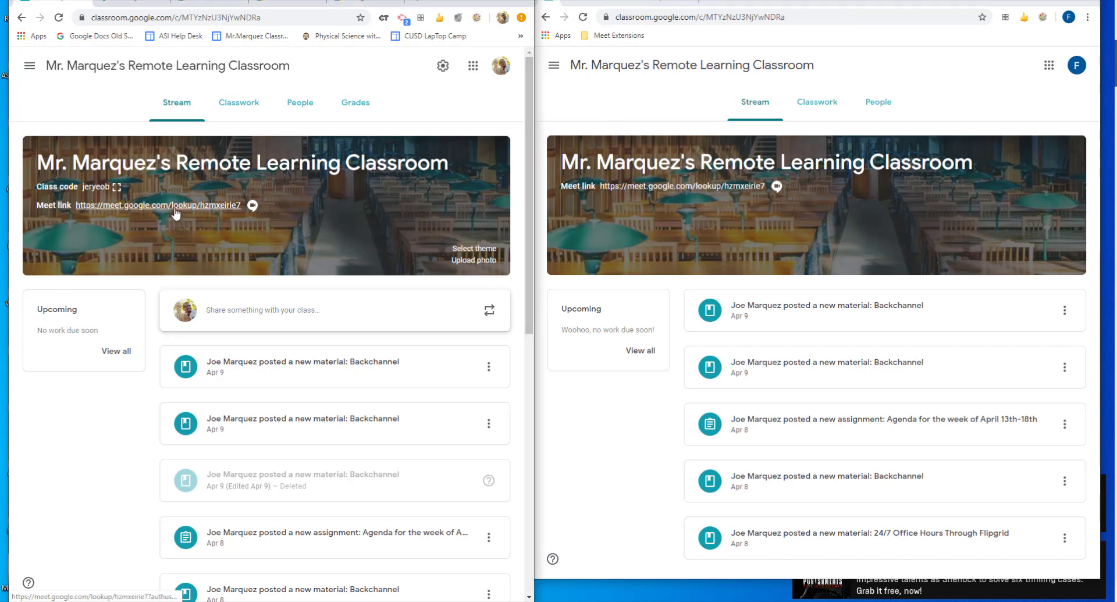
- Join the class meeting as the teacher through the Meet link with the microphone muted, and dismiss the joining info
left_click(175, 208)
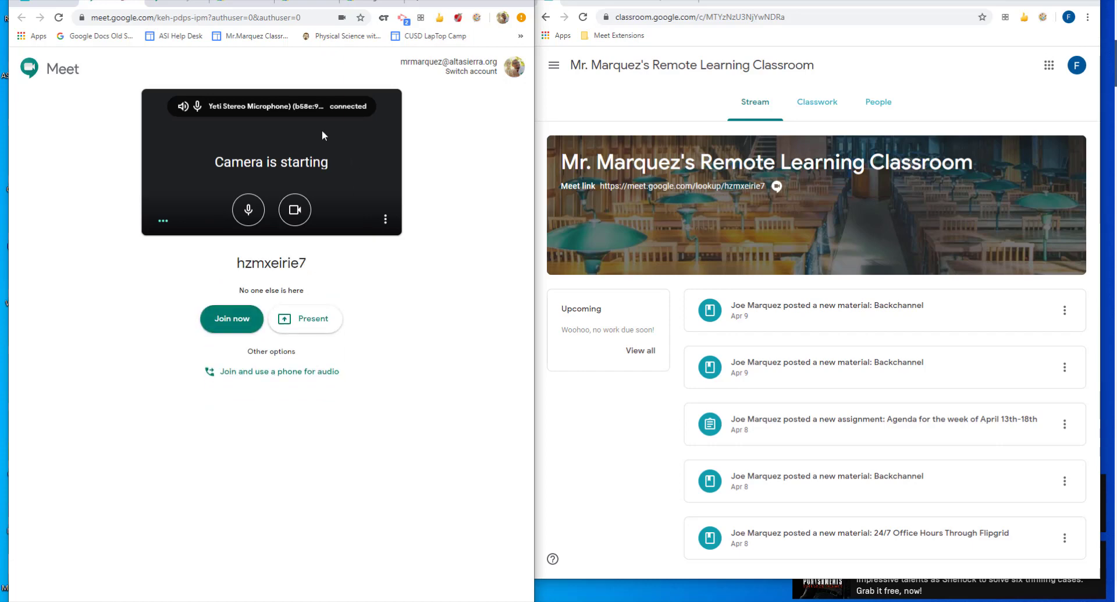
left_click(248, 210)
left_click(230, 321)
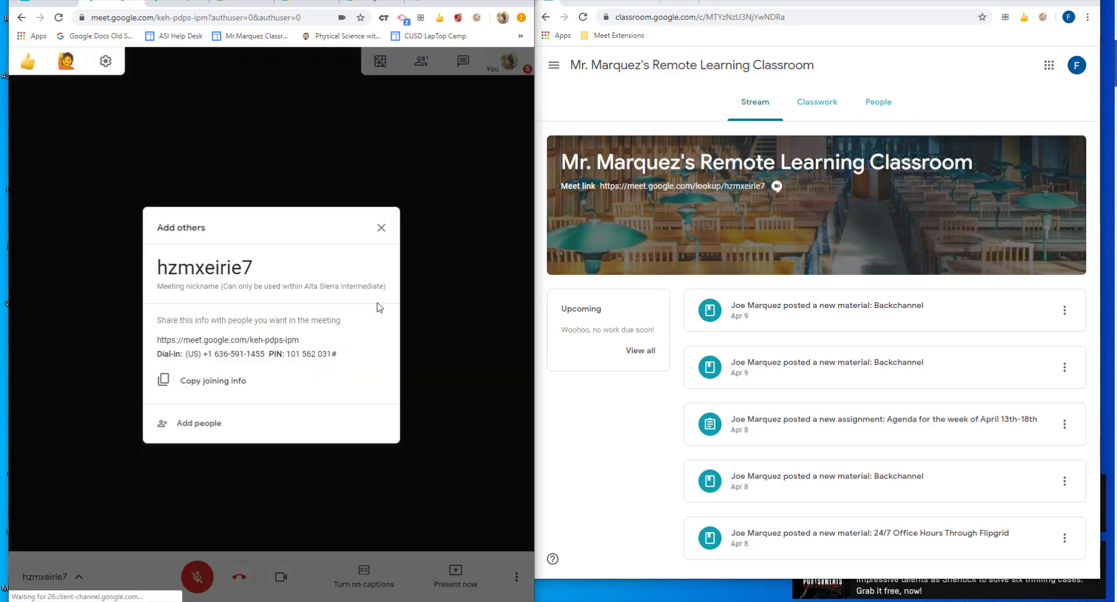
left_click(380, 226)
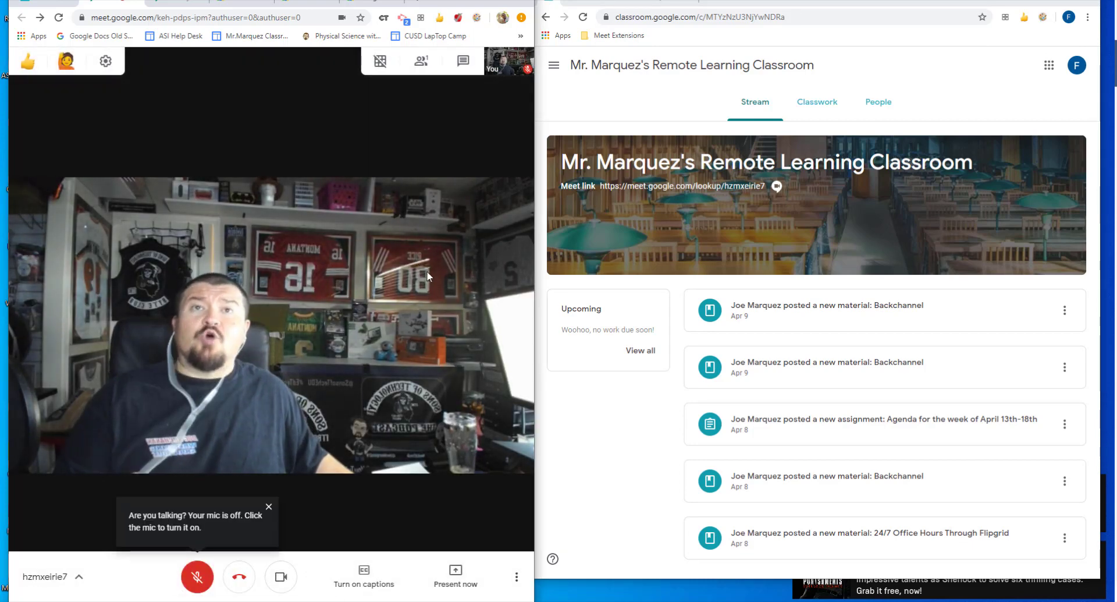
- Join the class meeting as the student through the Meet link, and turn off the student's microphone and camera
left_click(673, 187)
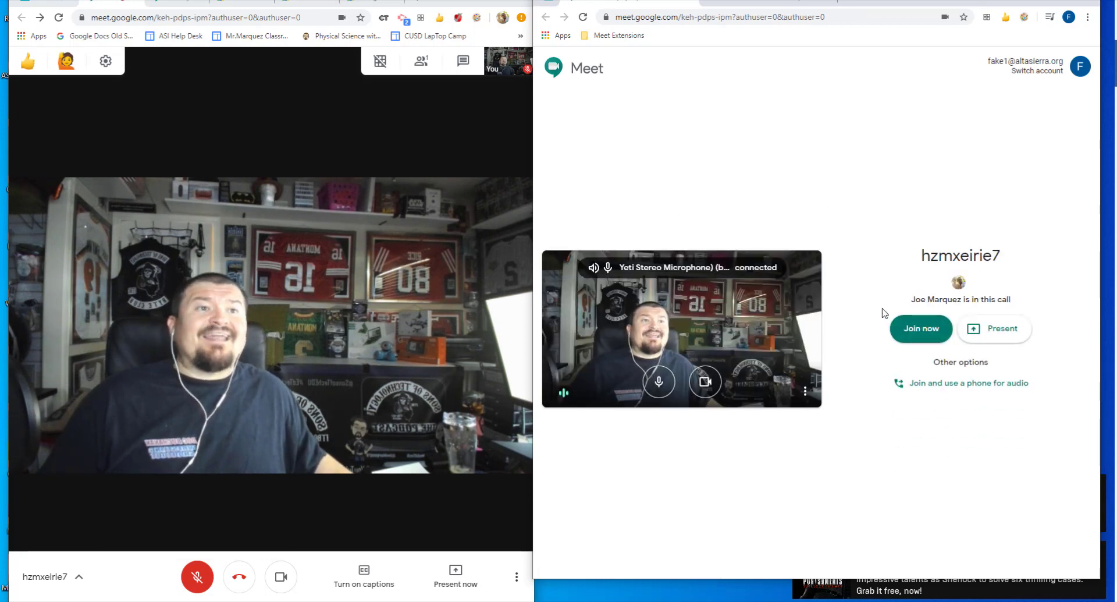
left_click(919, 329)
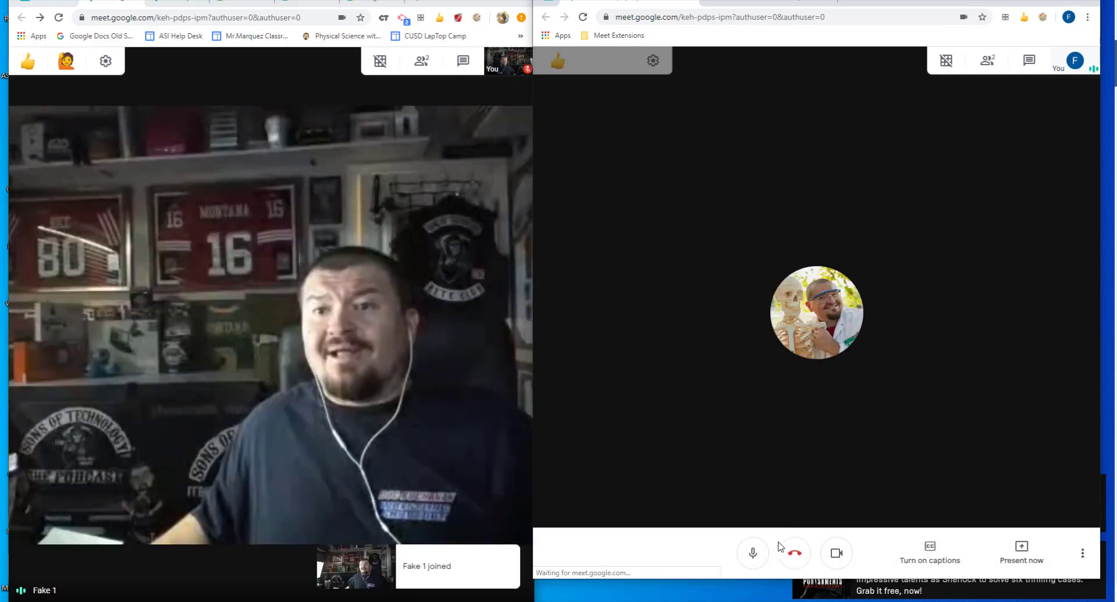
left_click(754, 551)
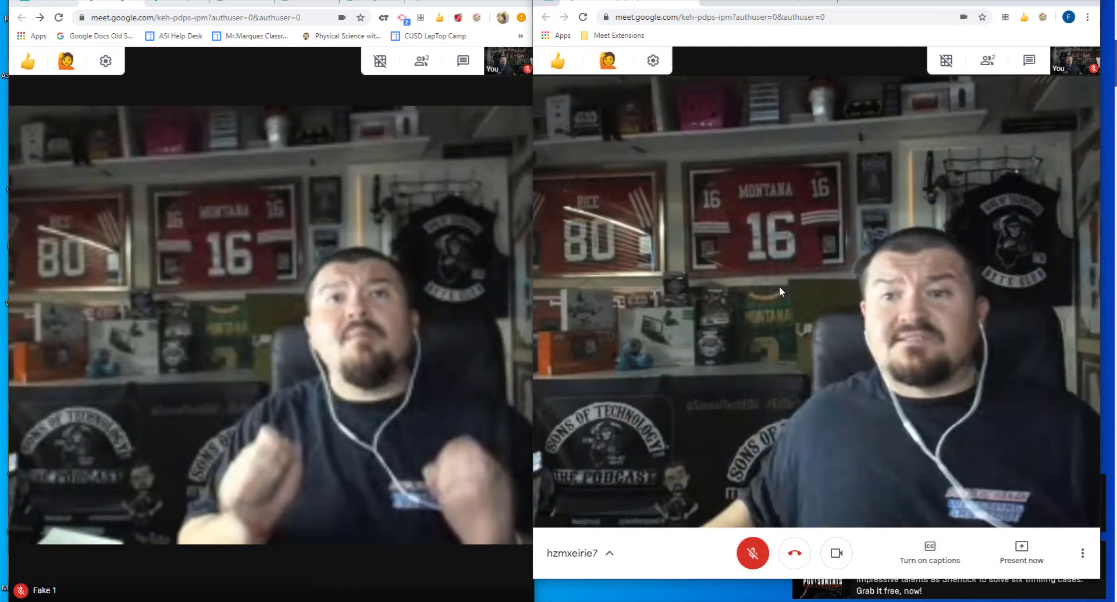
left_click(845, 555)
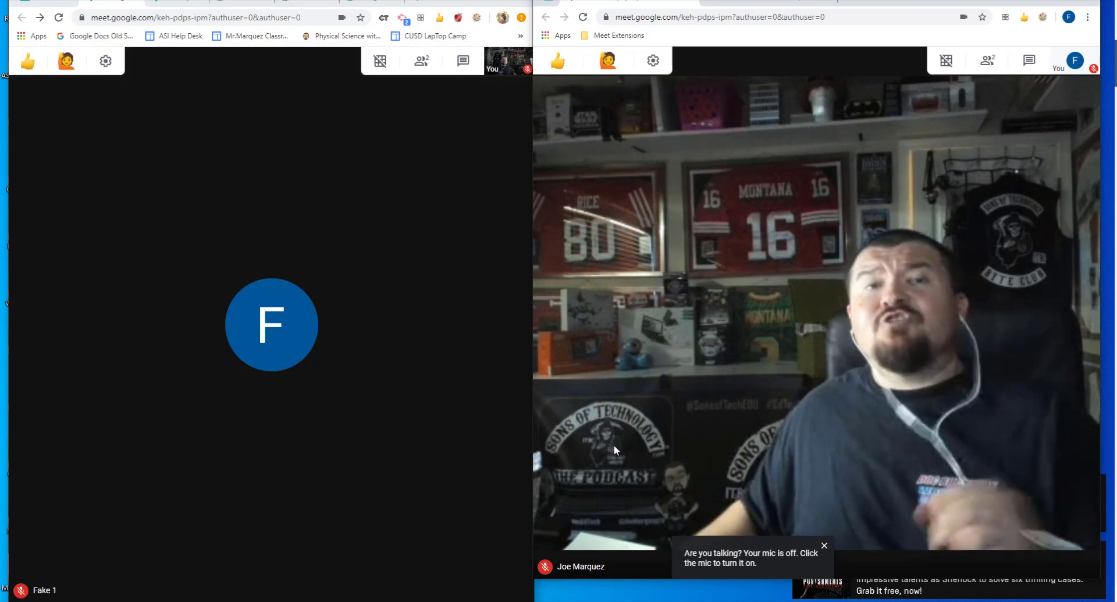
- Leave the call as the teacher and show the participant list in the student's meeting
mouse_move(334, 367)
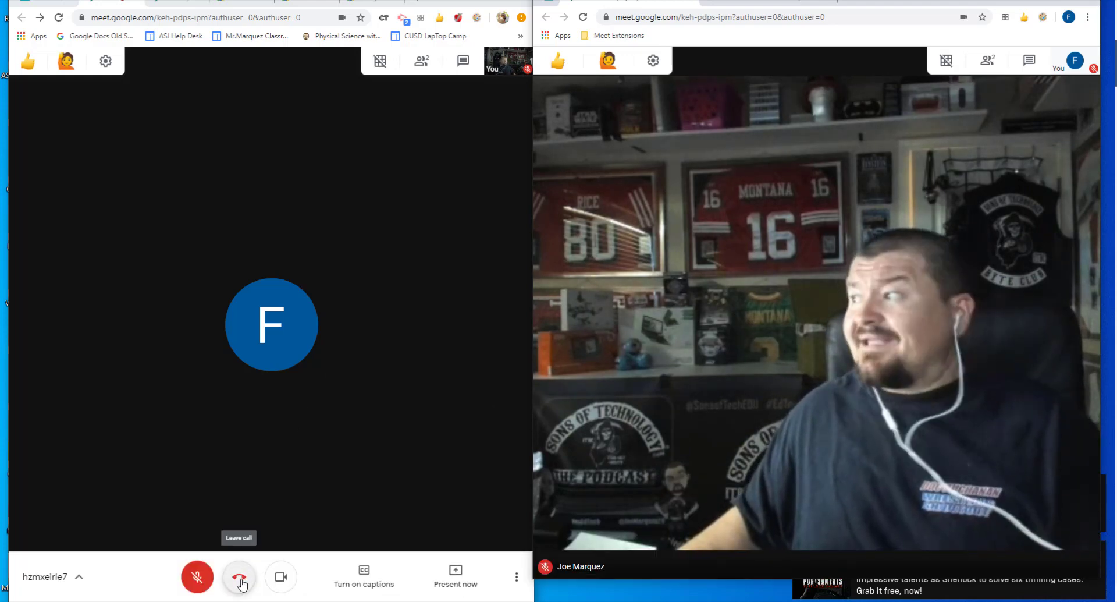
left_click(239, 578)
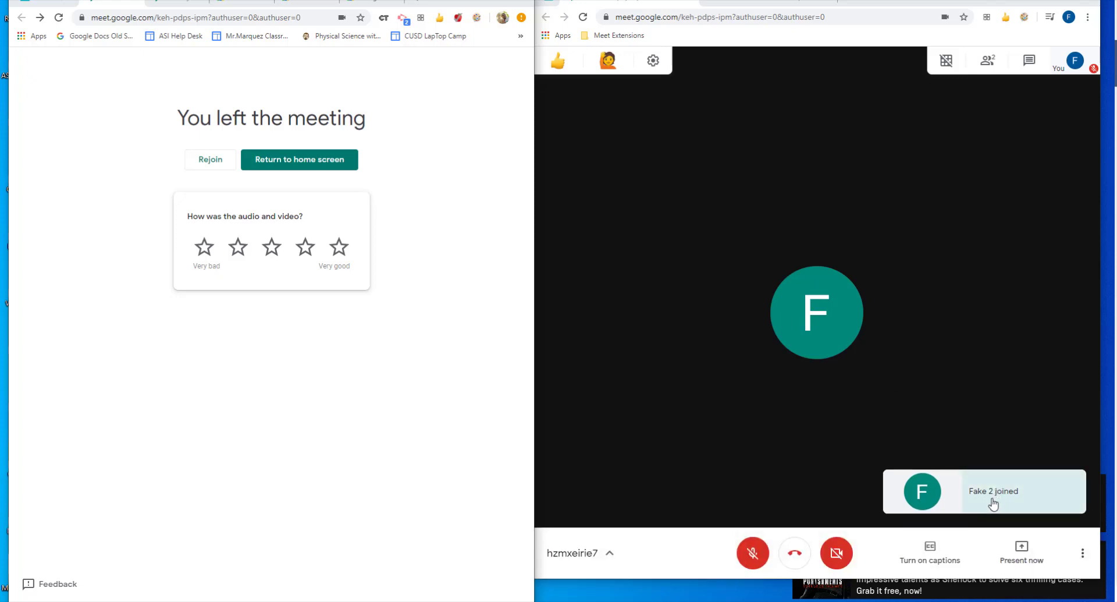
left_click(988, 61)
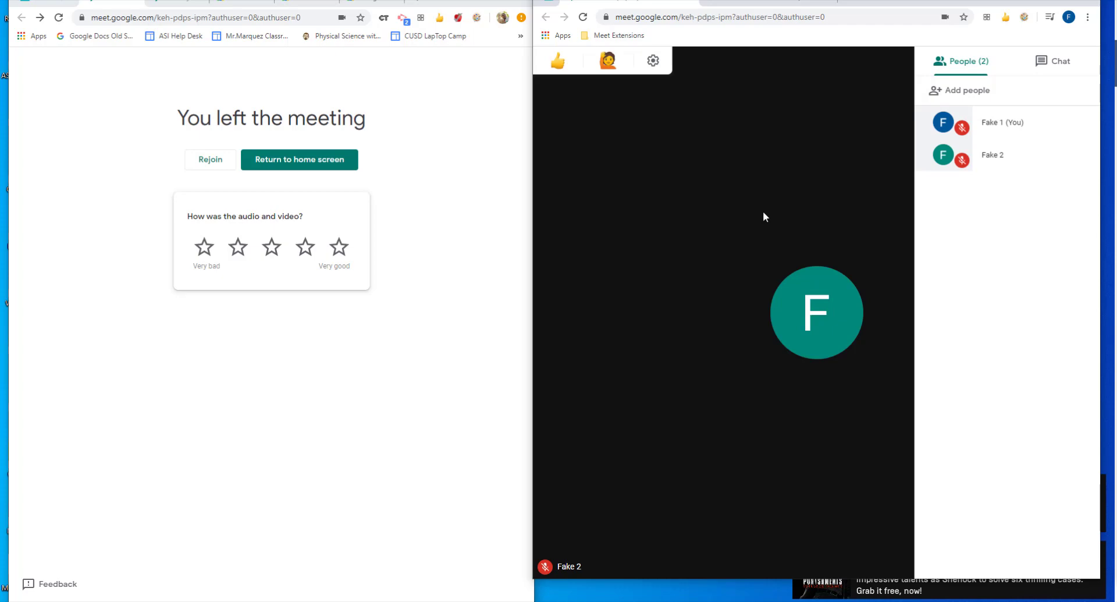
- Return to the teacher's class stream and rejoin the meeting through the Meet link with the microphone muted
left_click(140, 5)
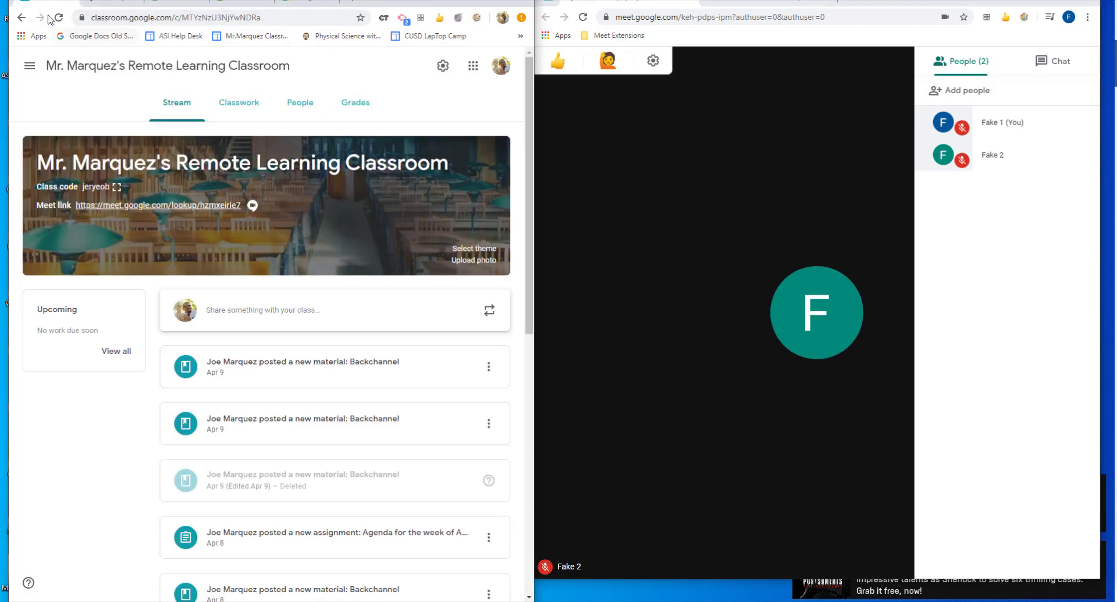
left_click(159, 207)
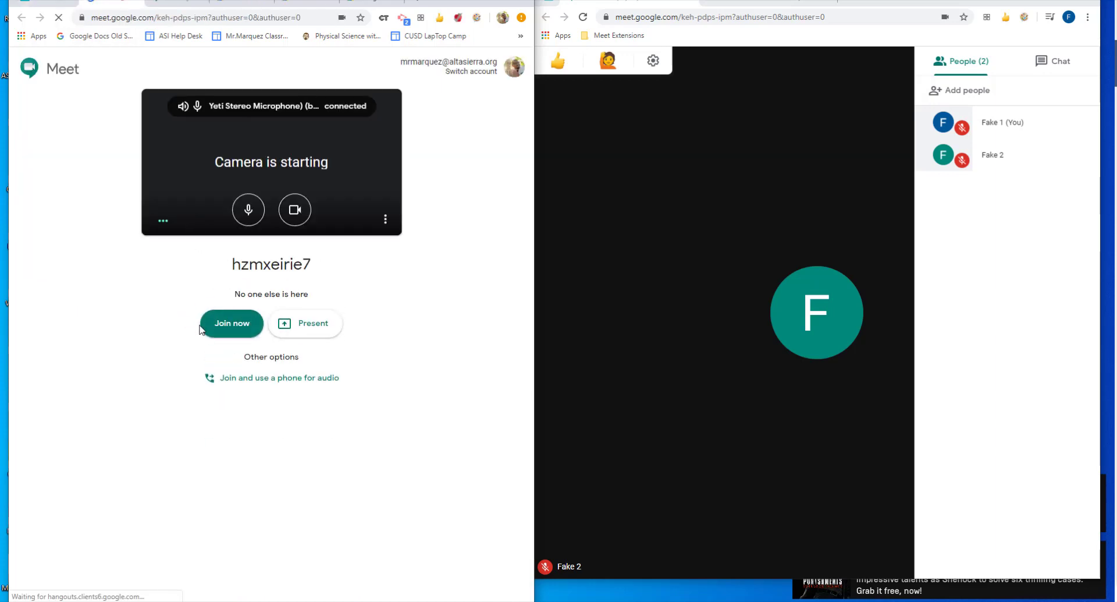
left_click(248, 214)
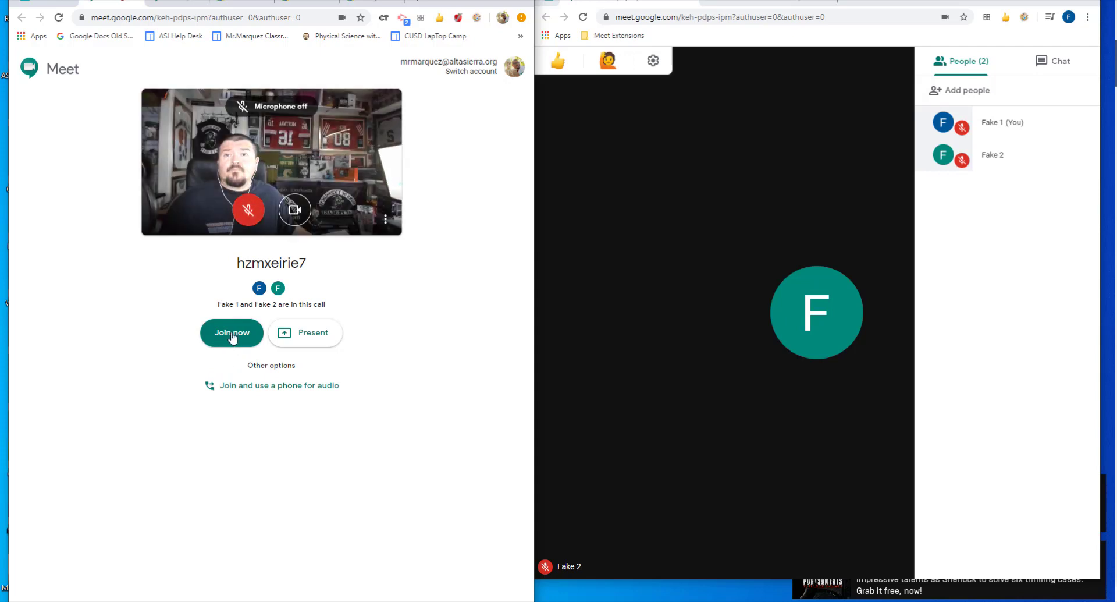
left_click(233, 335)
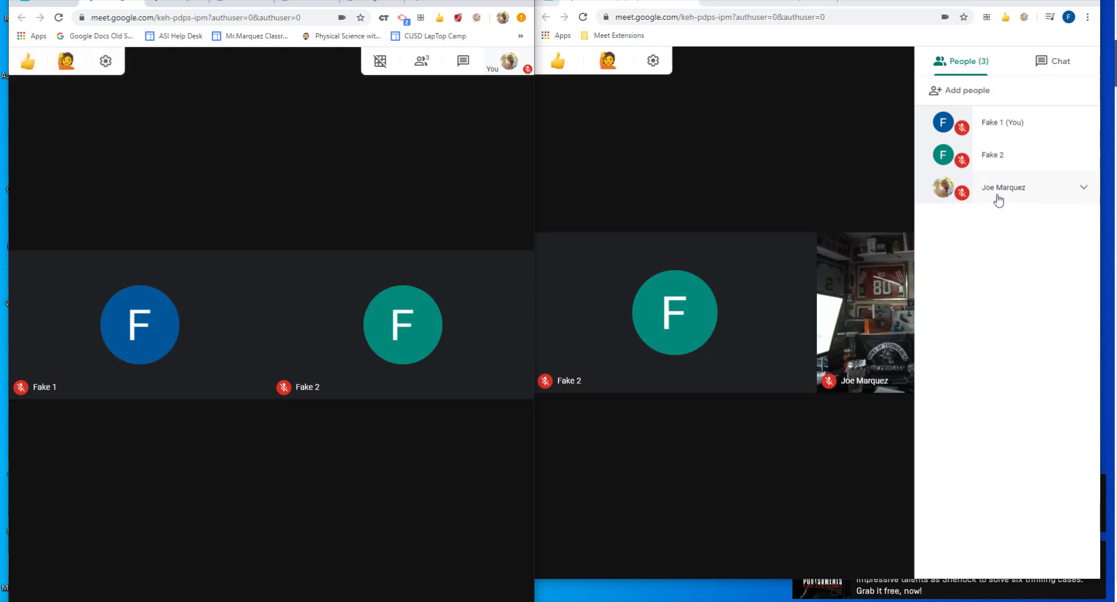
- Open the participant list in the teacher's meeting and remove Fake 1 and Fake 2 from the call
left_click(422, 65)
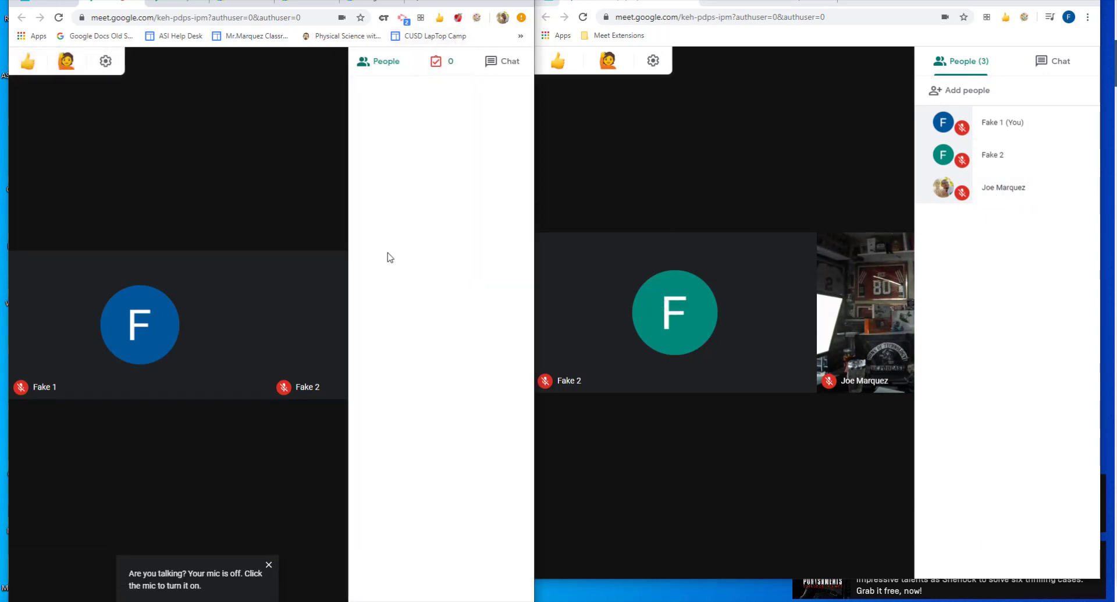
left_click(378, 62)
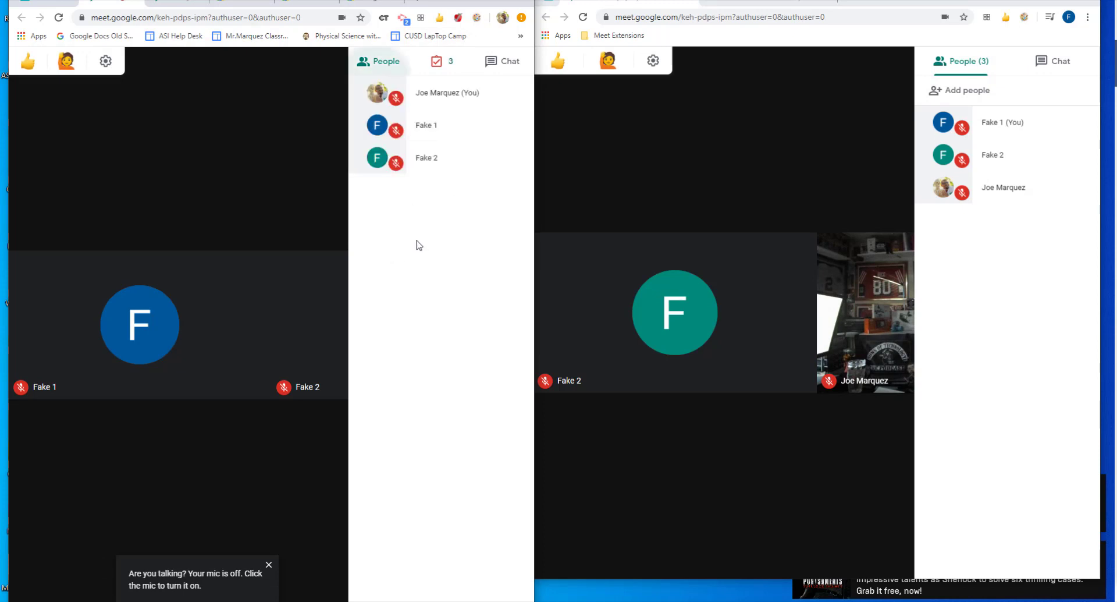
left_click(246, 218)
left_click(421, 62)
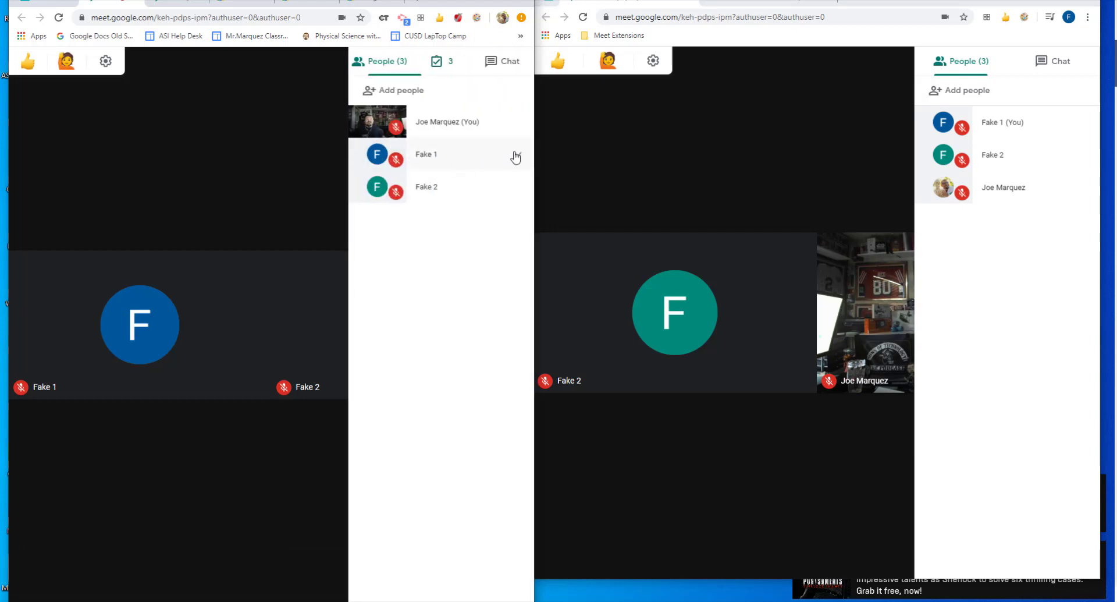
left_click(517, 157)
left_click(503, 186)
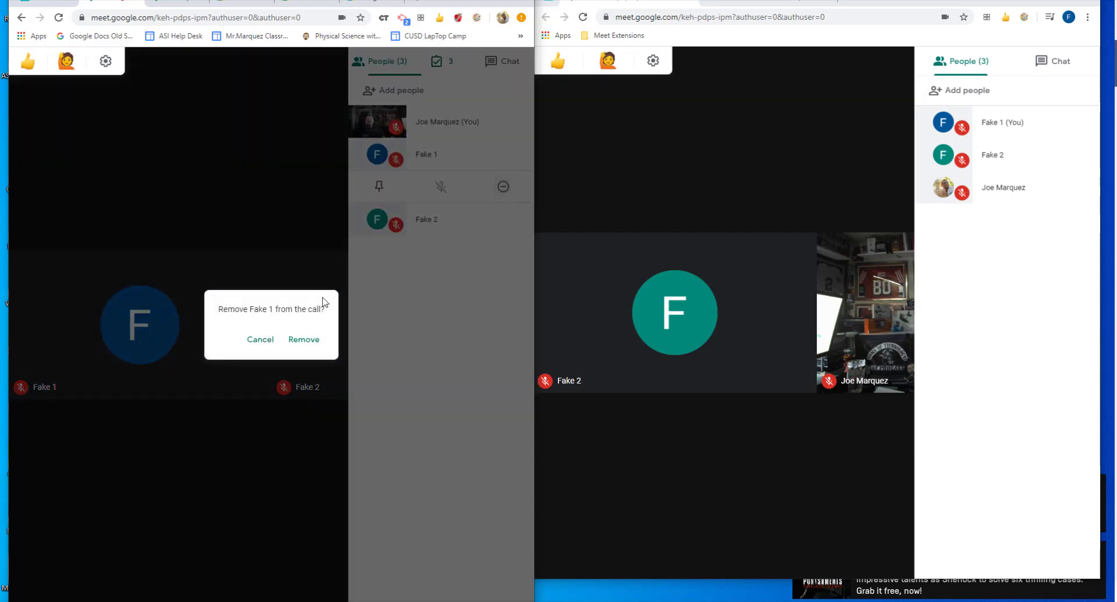
left_click(307, 344)
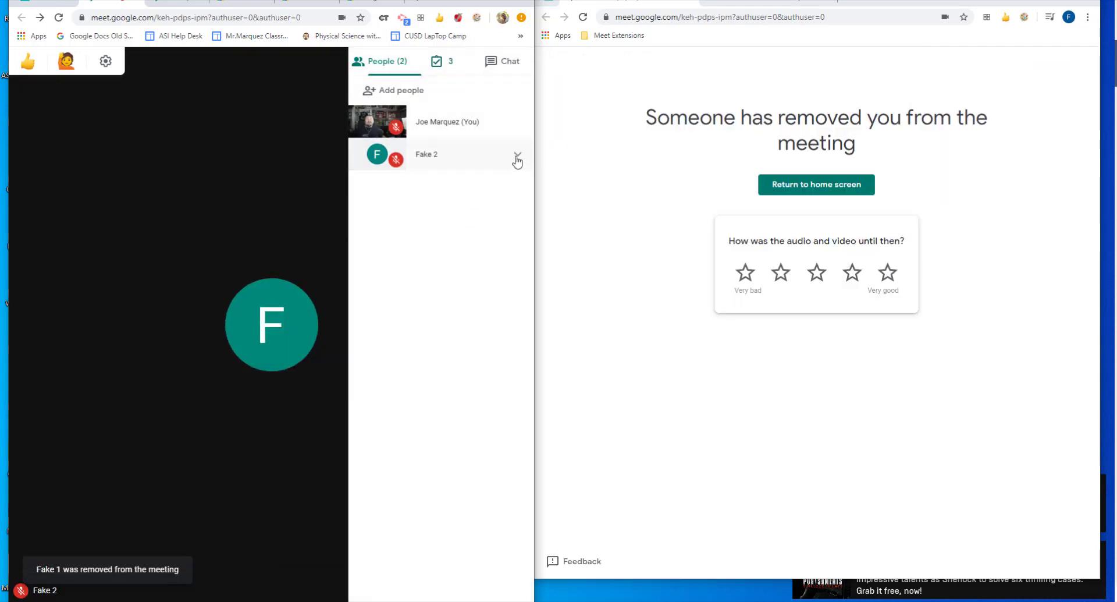
left_click(517, 157)
left_click(503, 187)
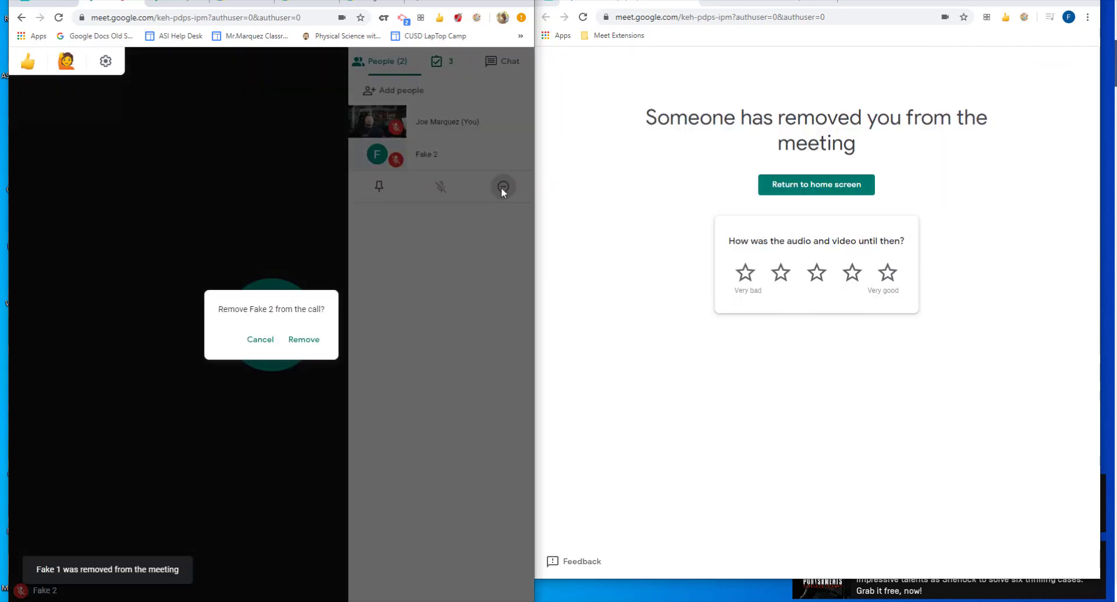
left_click(321, 339)
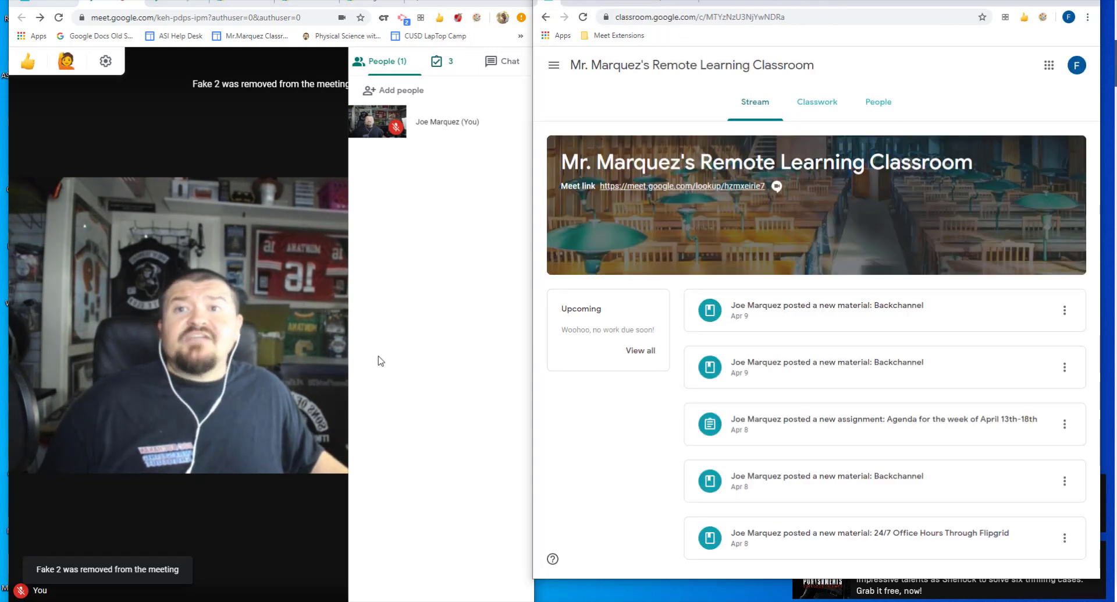
- Leave the meeting as the teacher and return to the teacher's class stream
left_click(235, 513)
left_click(174, 4)
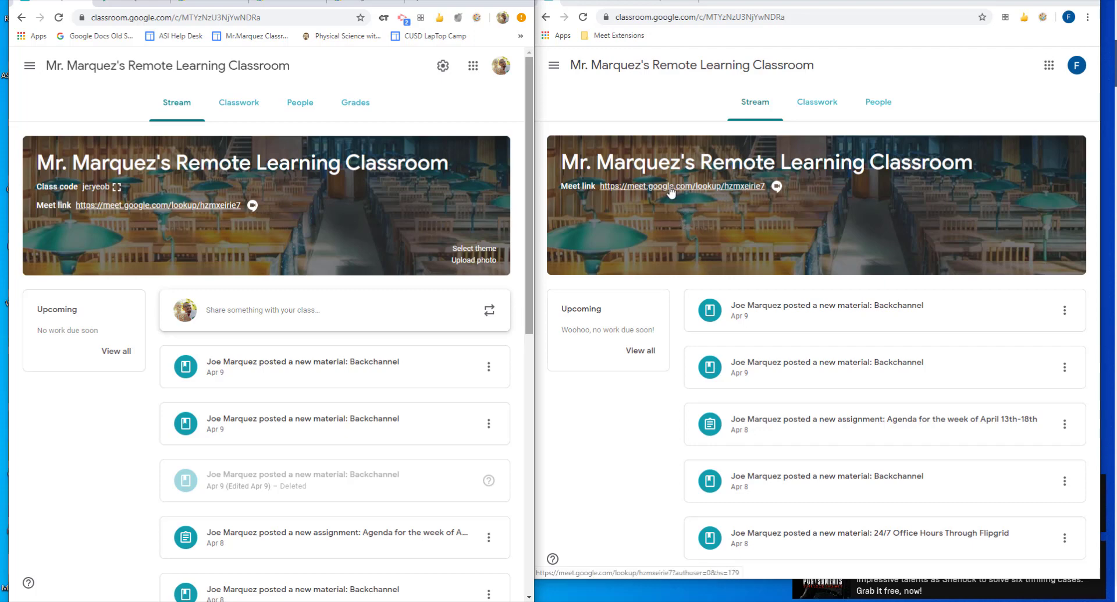
- Join the class meeting as the student with the teacher absent, leave the call, and return to the student's class stream
left_click(671, 192)
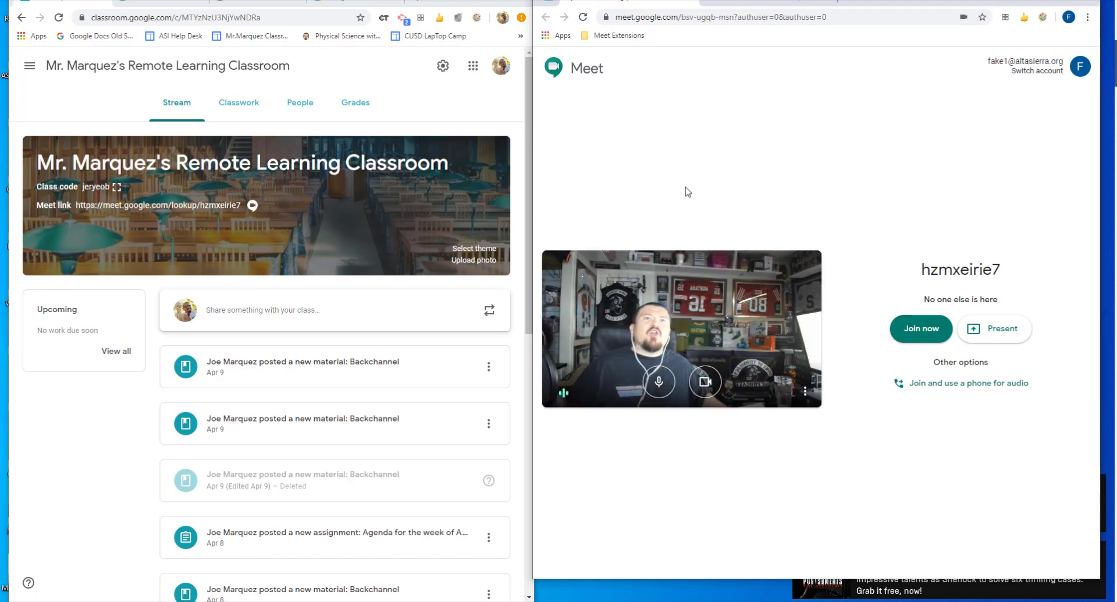
left_click(928, 329)
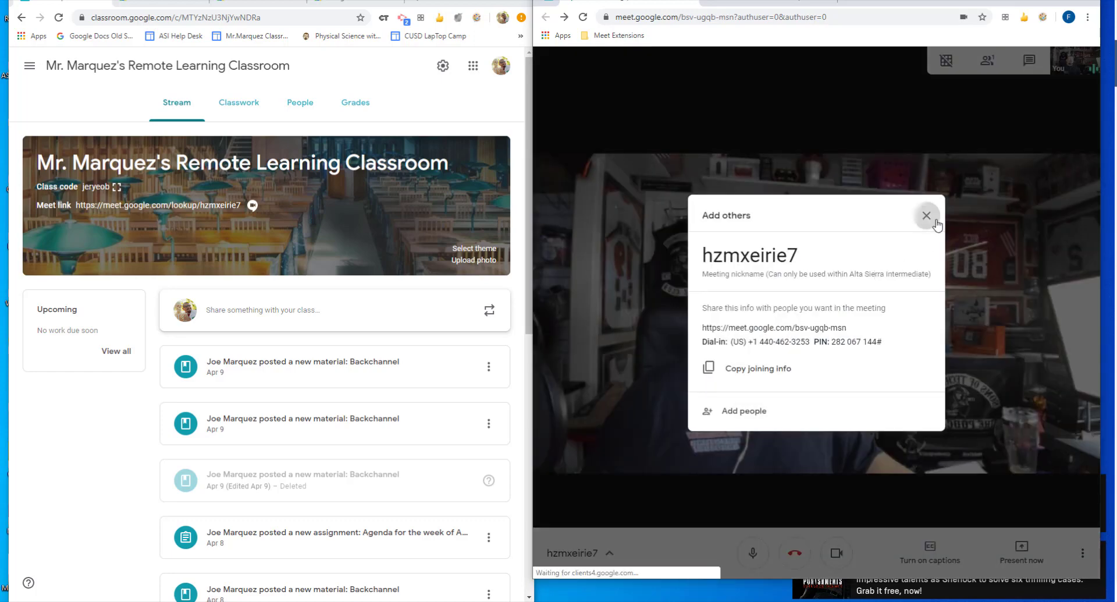
left_click(922, 218)
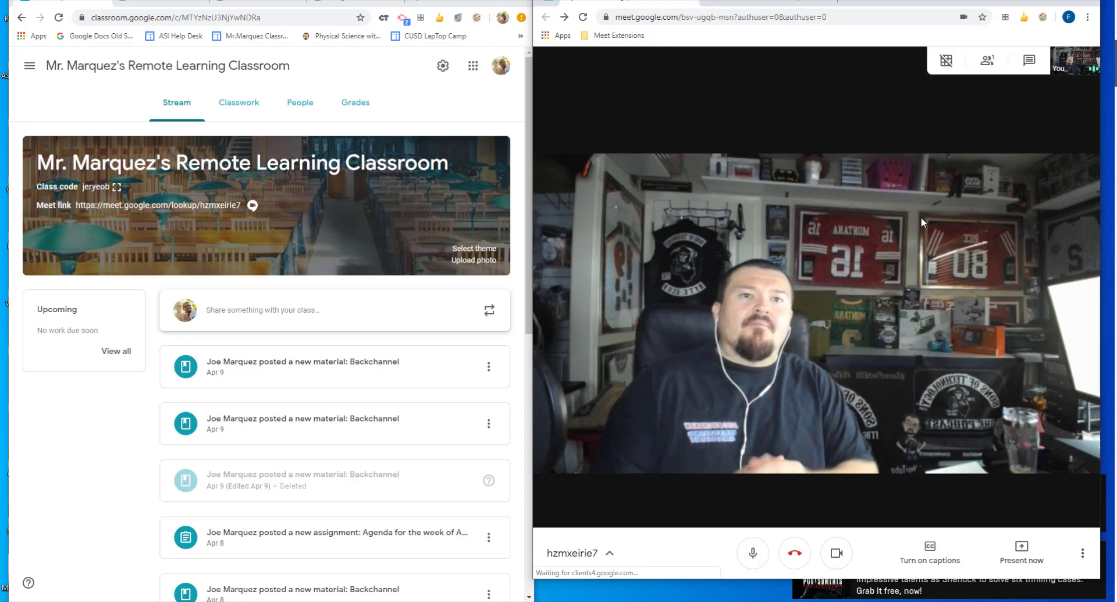
left_click(795, 553)
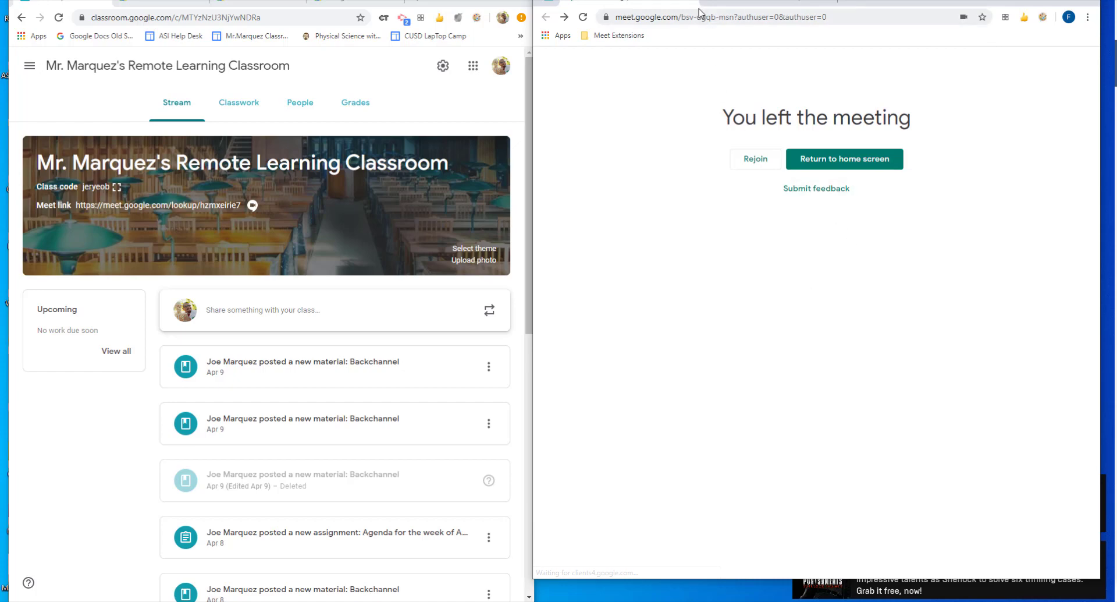
left_click(694, 3)
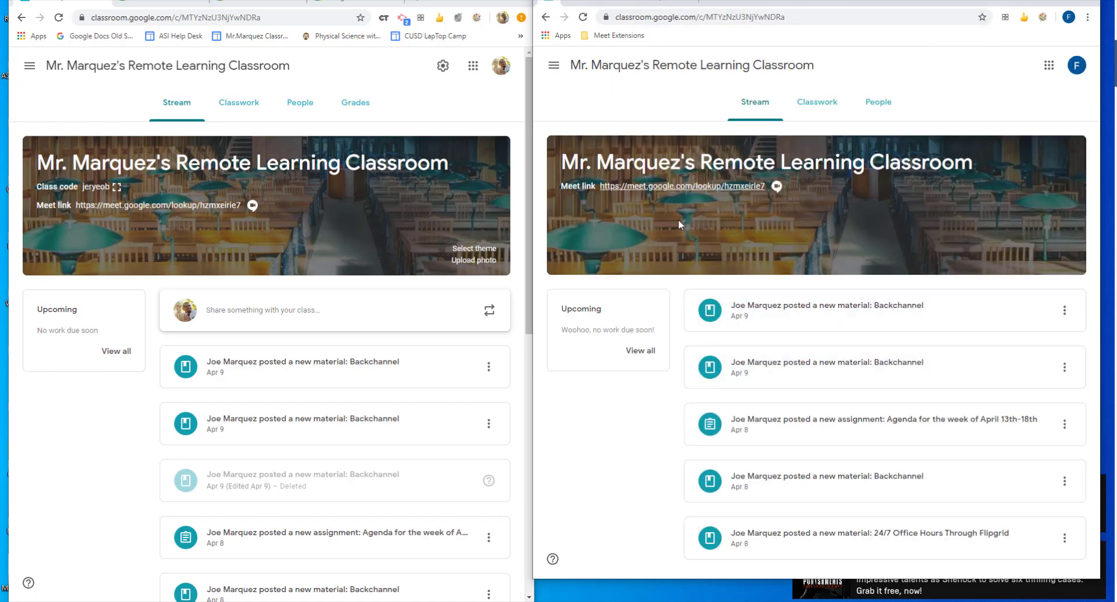
- Reopen the Meet link from the student's class stream and join the meeting again
left_click(674, 189)
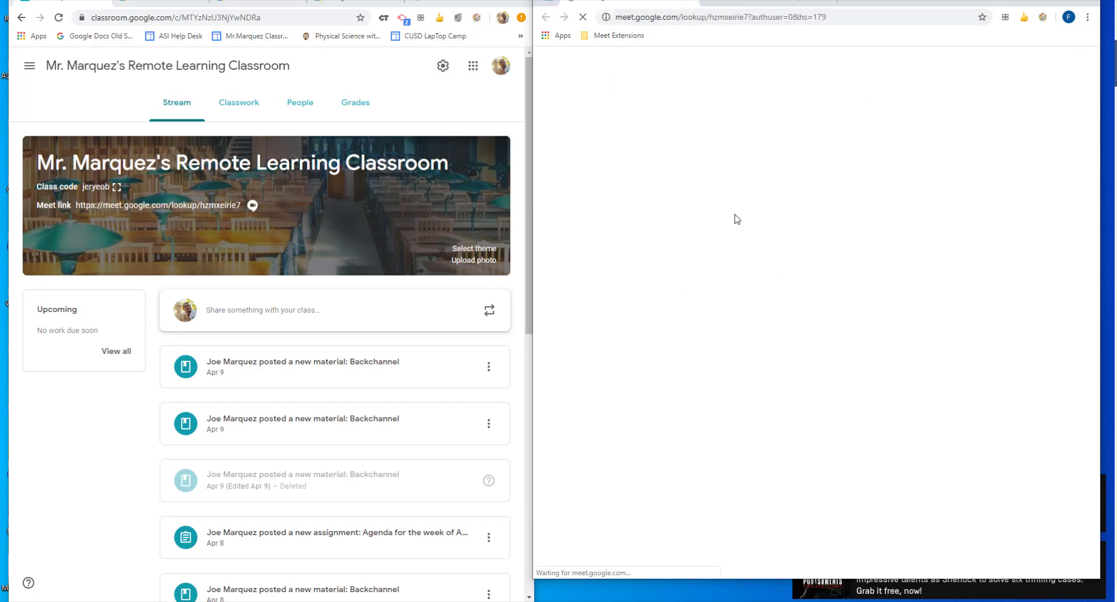
left_click(925, 327)
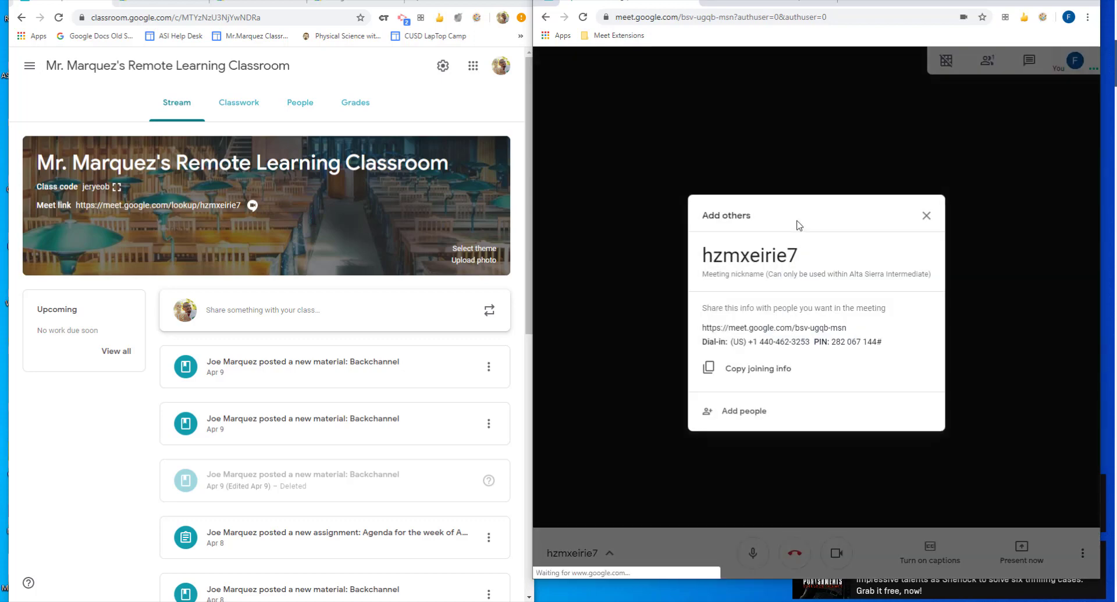
- Dismiss the joining information, leave the meeting as the student, and return to the student's class stream
left_click(927, 215)
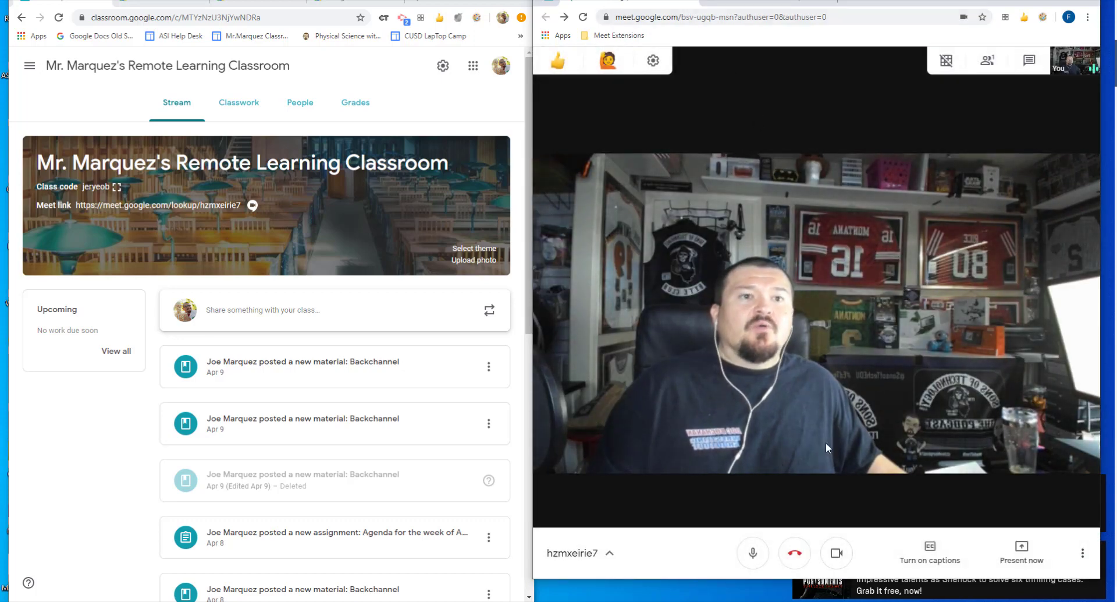
left_click(800, 555)
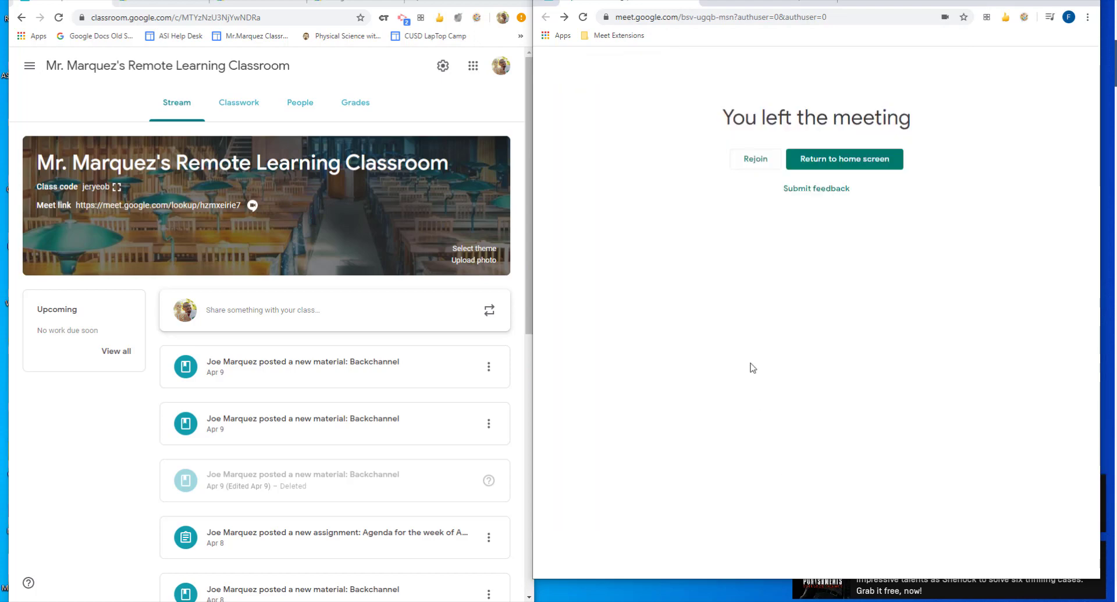
left_click(694, 3)
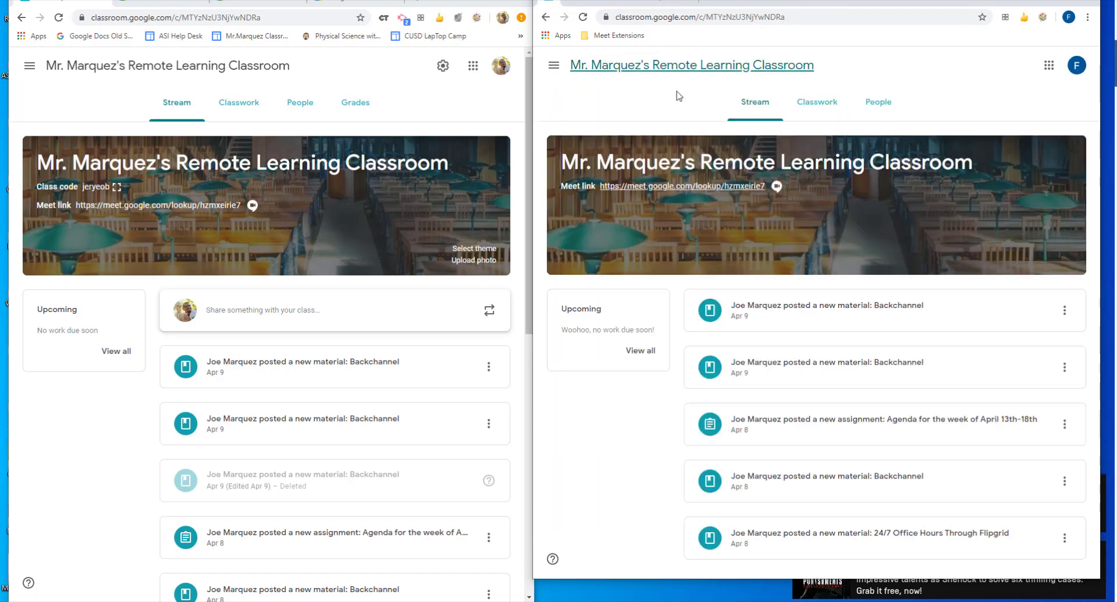
- Reopen the remote learning class from the student's class list and try its Meet link with the teacher absent
left_click(553, 65)
left_click(564, 79)
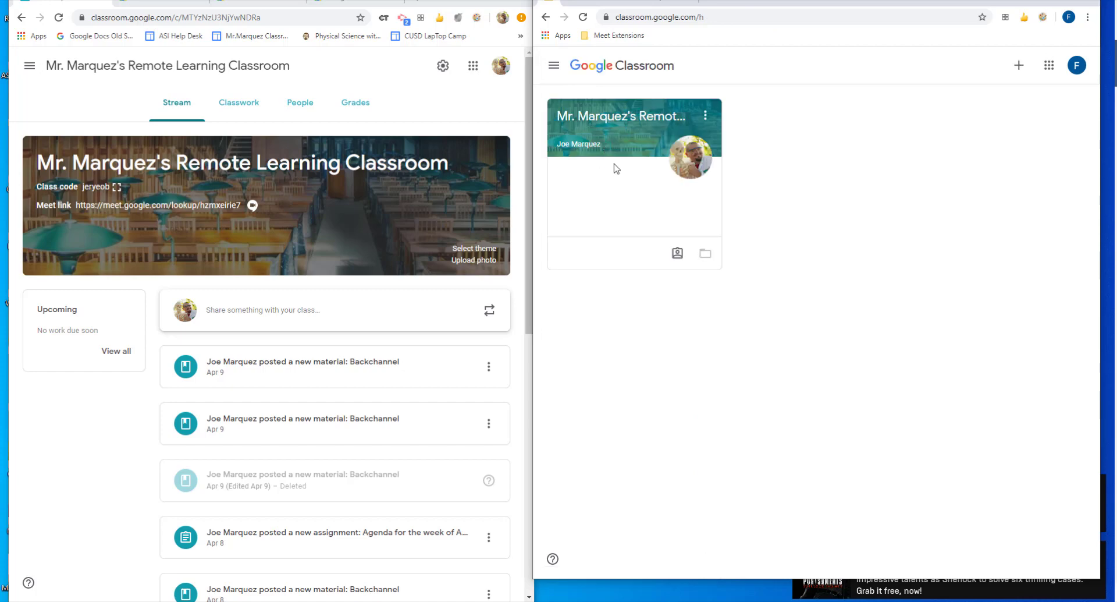
left_click(593, 116)
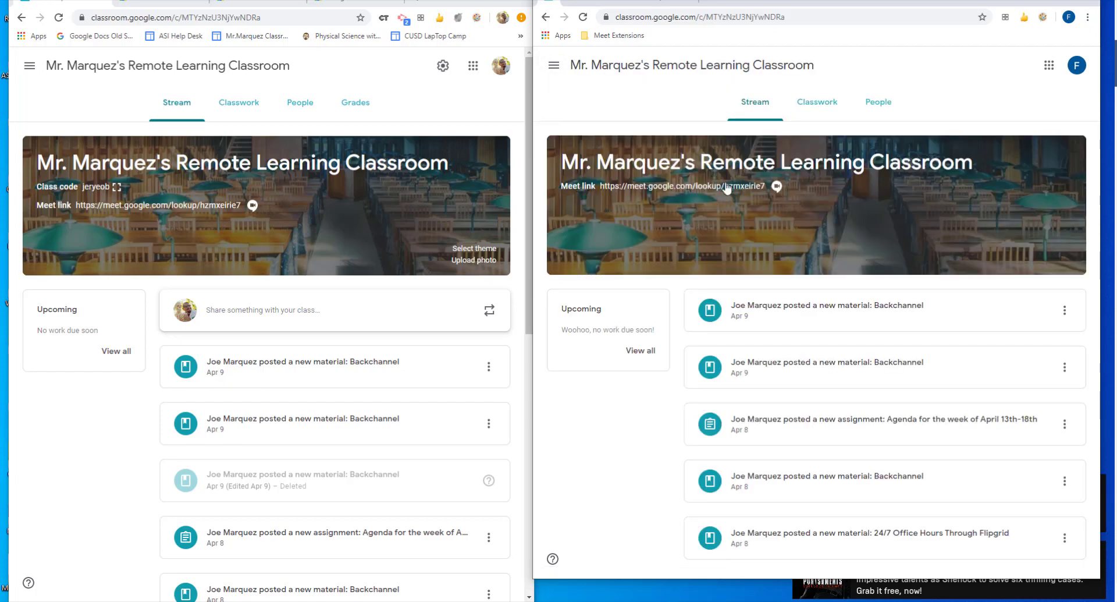
left_click(642, 191)
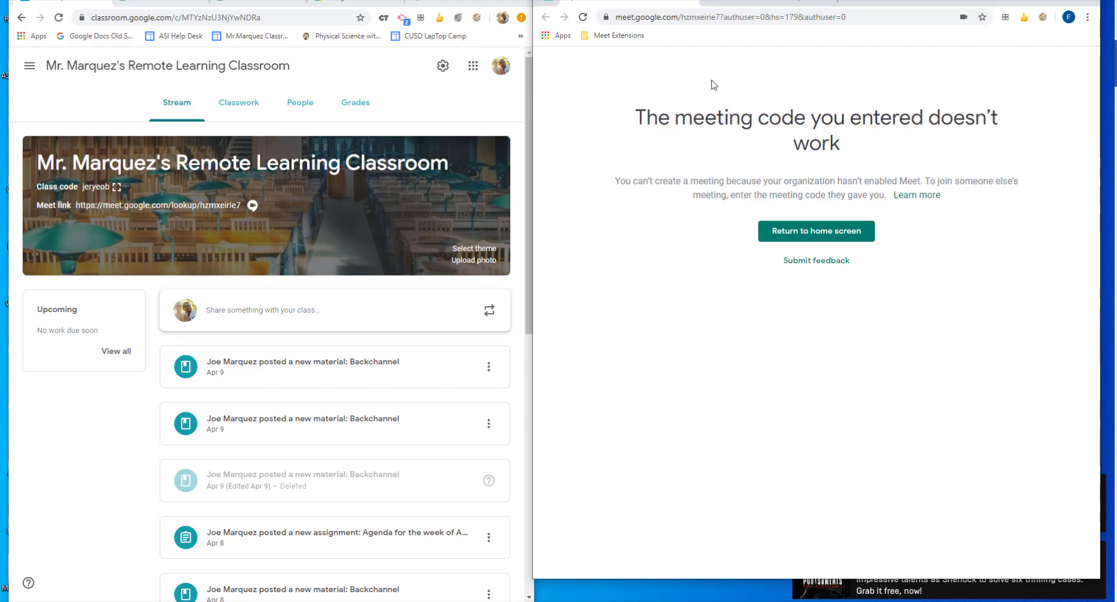
- Reopen the remote learning class from the teacher's class list to reload its stream
left_click(30, 67)
left_click(61, 80)
left_click(110, 120)
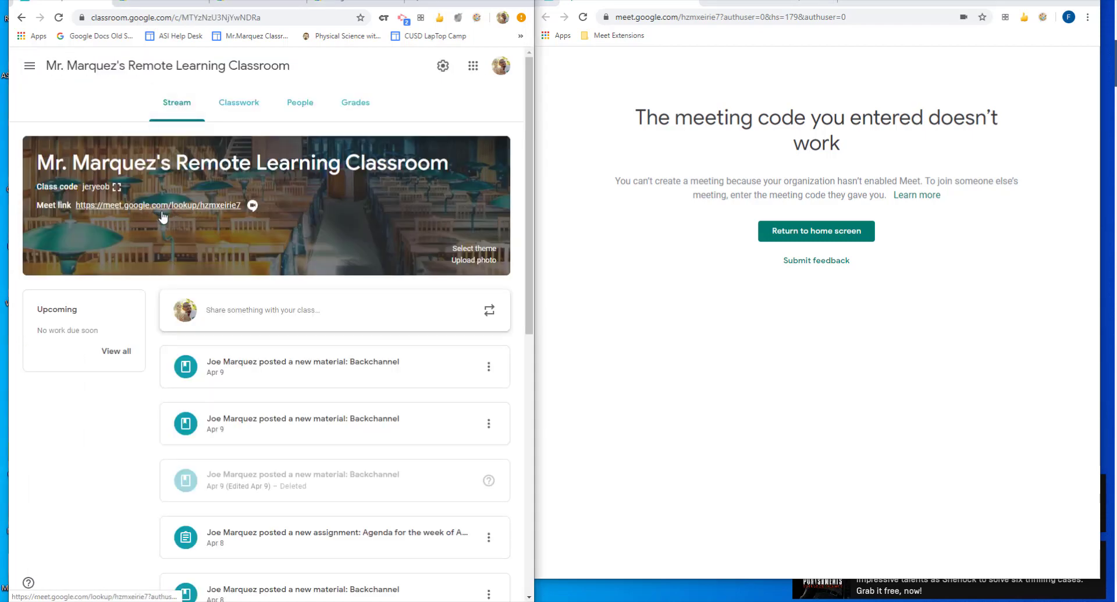